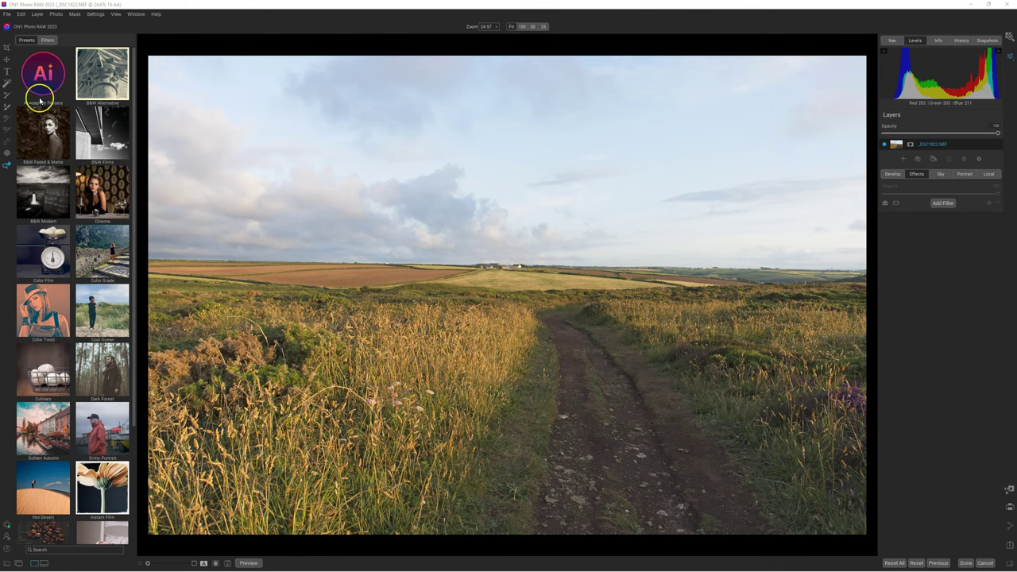
# Preview the Desert Glow, Fall Enhancer Glow and Fall Enhancer Landscape presets, then apply Punch
pyautogui.click(45, 77)
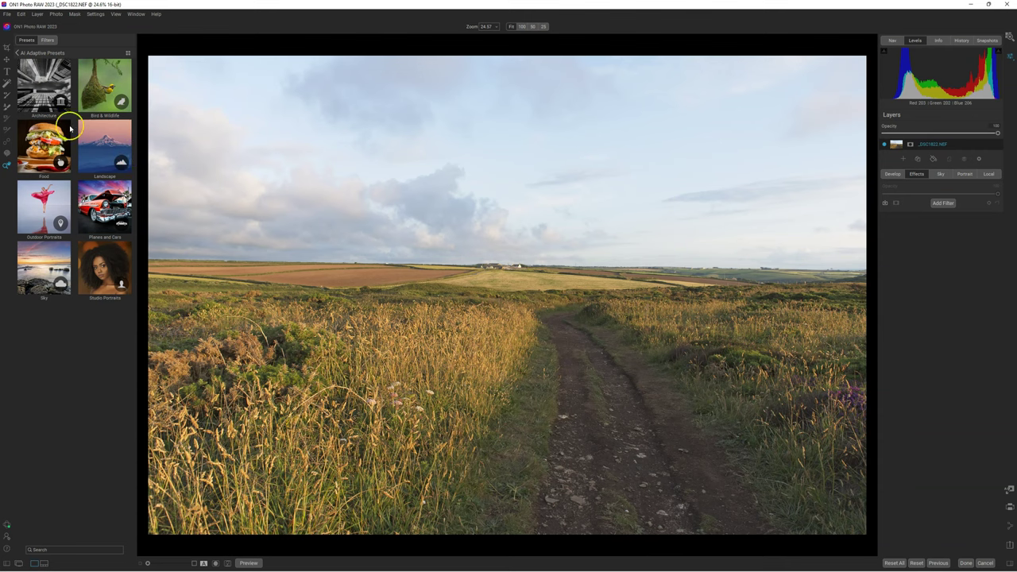
pyautogui.click(99, 146)
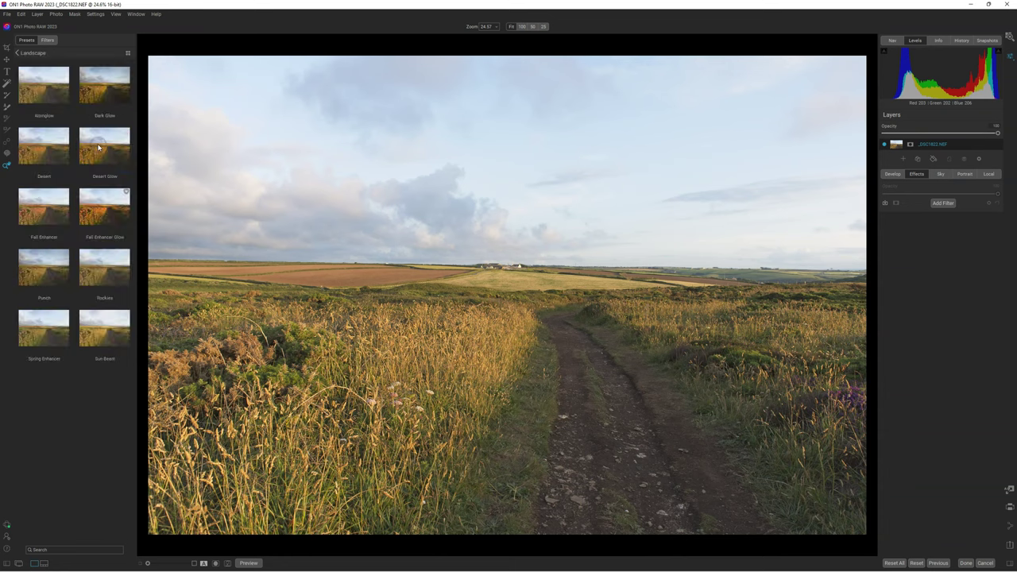
pyautogui.click(98, 58)
pyautogui.click(99, 153)
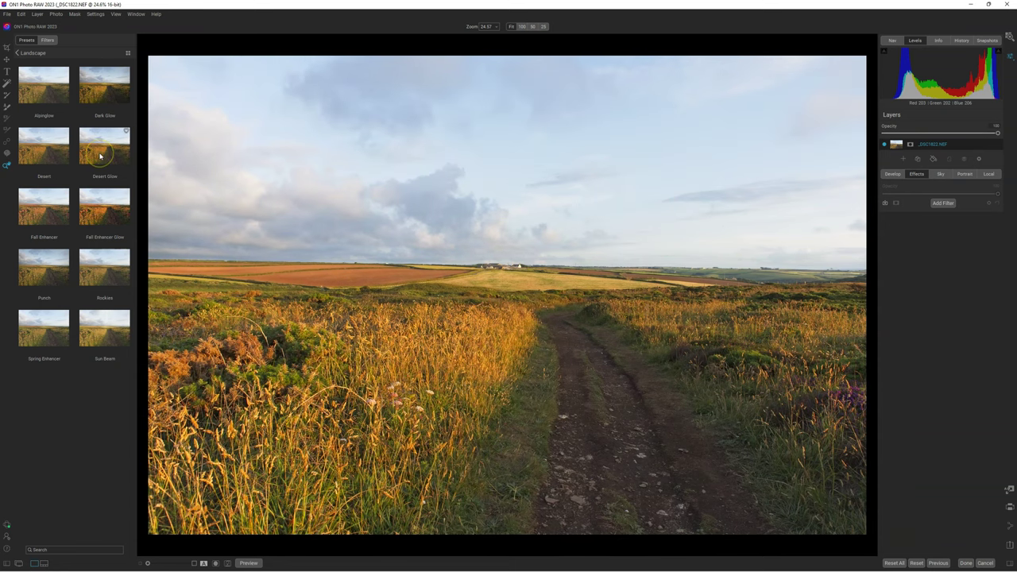
pyautogui.click(109, 221)
pyautogui.click(42, 224)
pyautogui.click(44, 265)
# Adjust the Punch preset's strength, select Darken Sky and collapse the Vignette filter
pyautogui.click(44, 264)
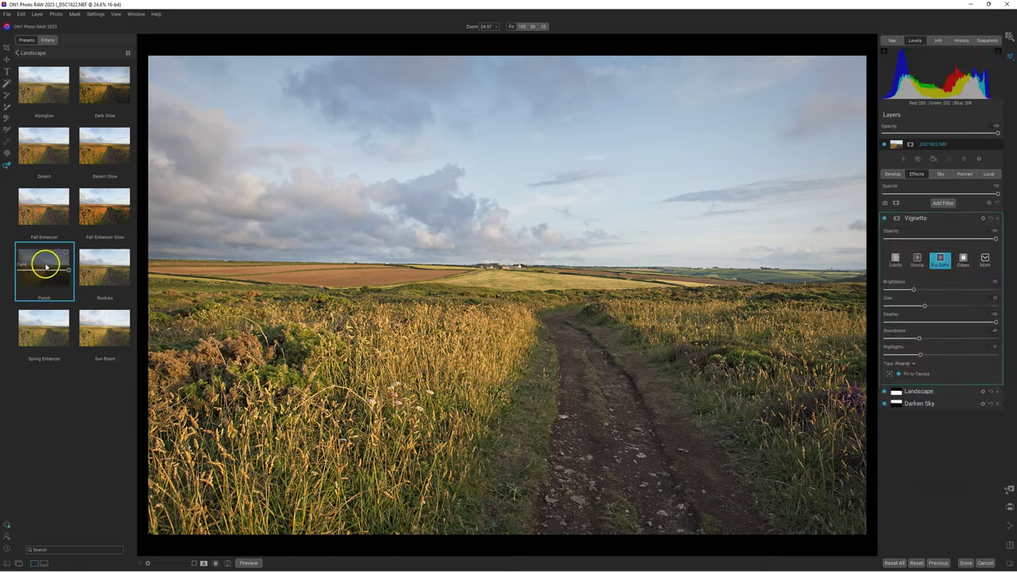
pyautogui.moveTo(57, 271)
pyautogui.mouseDown()
pyautogui.moveTo(18, 272)
pyautogui.moveTo(72, 270)
pyautogui.moveTo(11, 269)
pyautogui.moveTo(66, 269)
pyautogui.mouseUp()
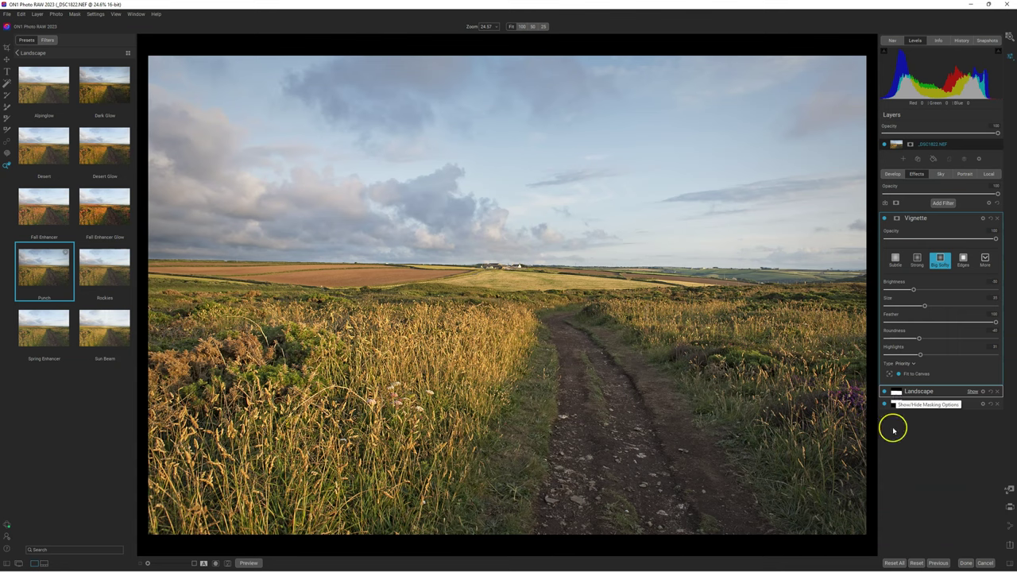
pyautogui.click(928, 404)
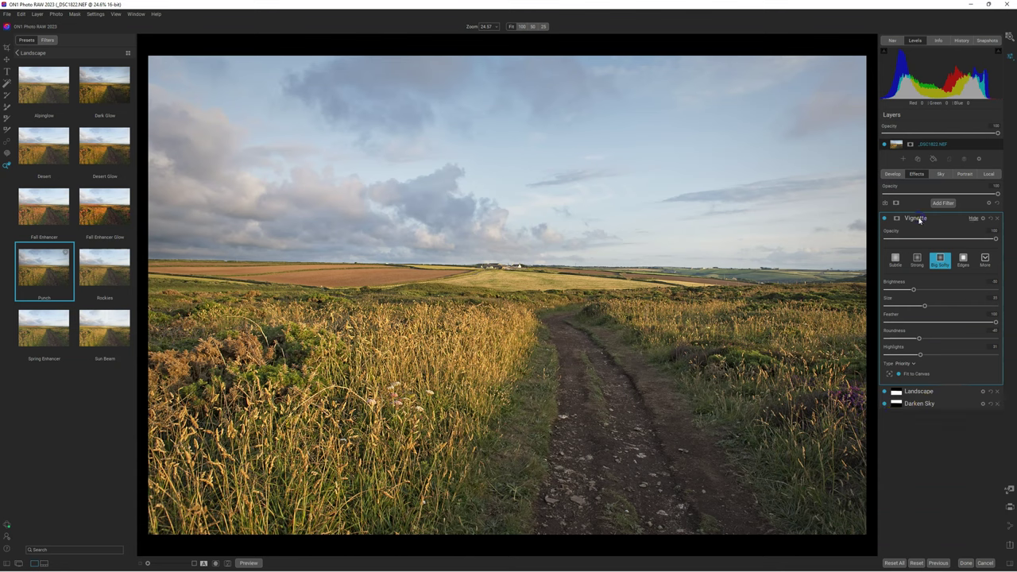
pyautogui.click(919, 219)
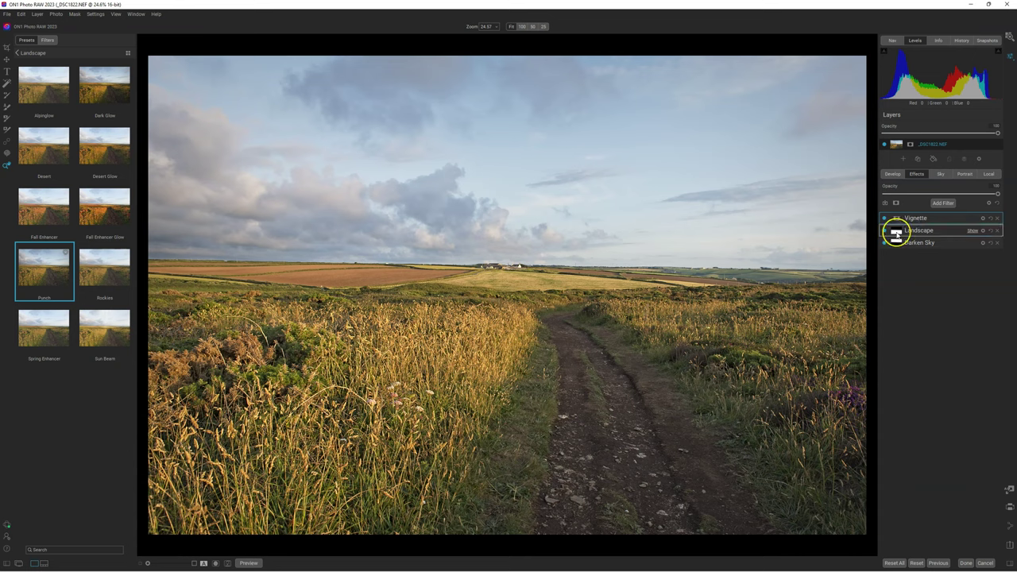
# Check the Landscape mask and opacity, reapply its Natural Ground and Mountain AI mask, then expand Darken Sky
pyautogui.click(897, 231)
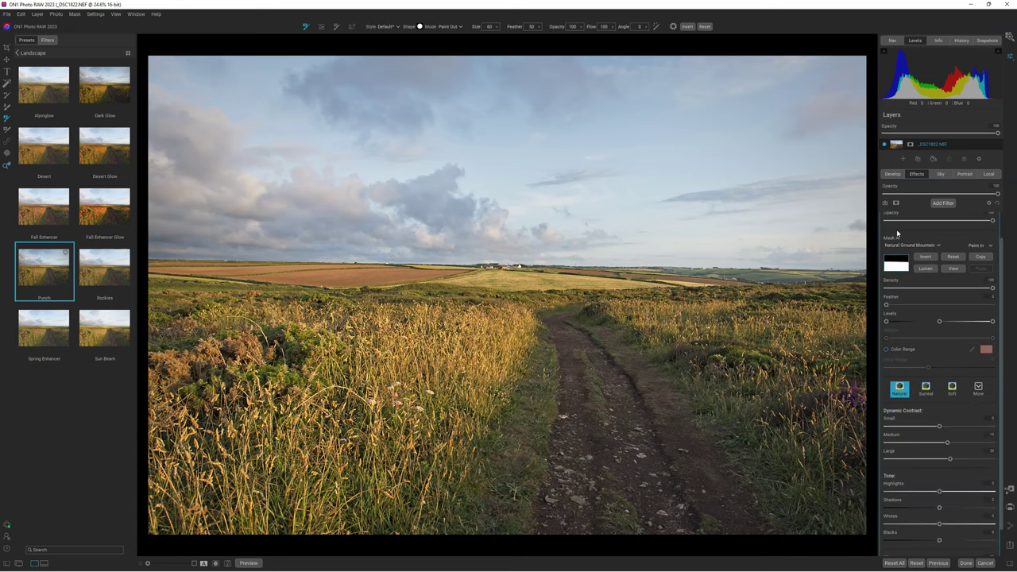
pyautogui.click(953, 270)
pyautogui.click(954, 271)
pyautogui.moveTo(994, 224)
pyautogui.mouseDown()
pyautogui.moveTo(897, 223)
pyautogui.moveTo(1014, 224)
pyautogui.moveTo(854, 223)
pyautogui.moveTo(998, 223)
pyautogui.mouseUp()
pyautogui.click(935, 246)
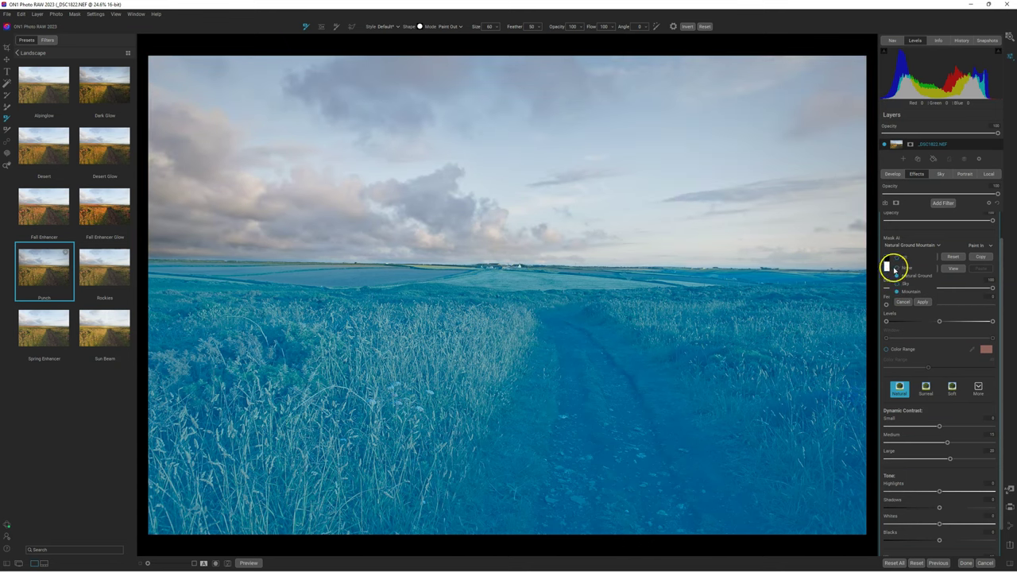
pyautogui.click(890, 268)
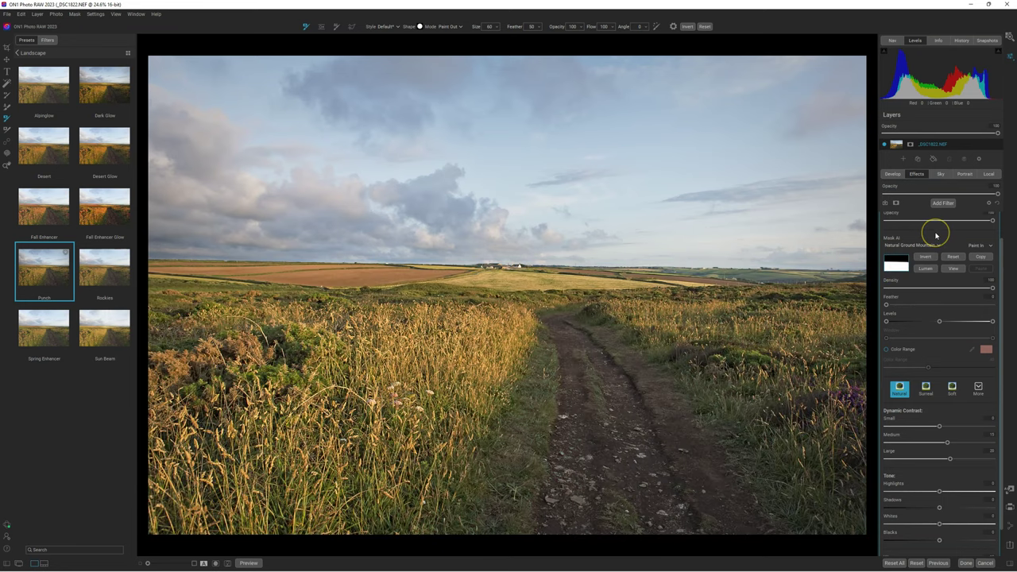
pyautogui.click(926, 240)
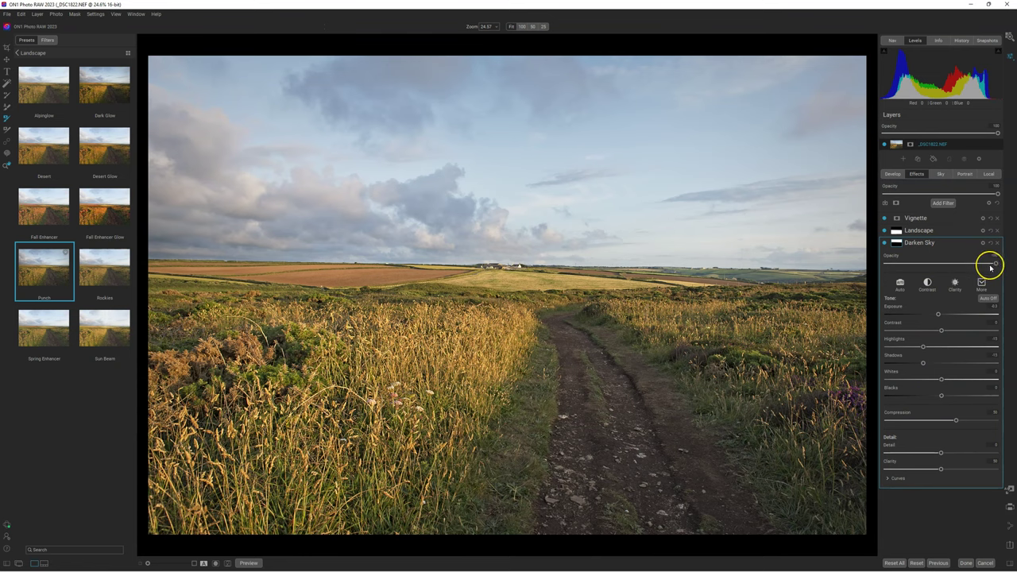
# Test Darken Sky opacity, view its mask and reapply the Sky AI mask, then collapse it
pyautogui.moveTo(995, 264)
pyautogui.mouseDown()
pyautogui.moveTo(866, 260)
pyautogui.moveTo(1013, 266)
pyautogui.mouseUp()
pyautogui.click(897, 243)
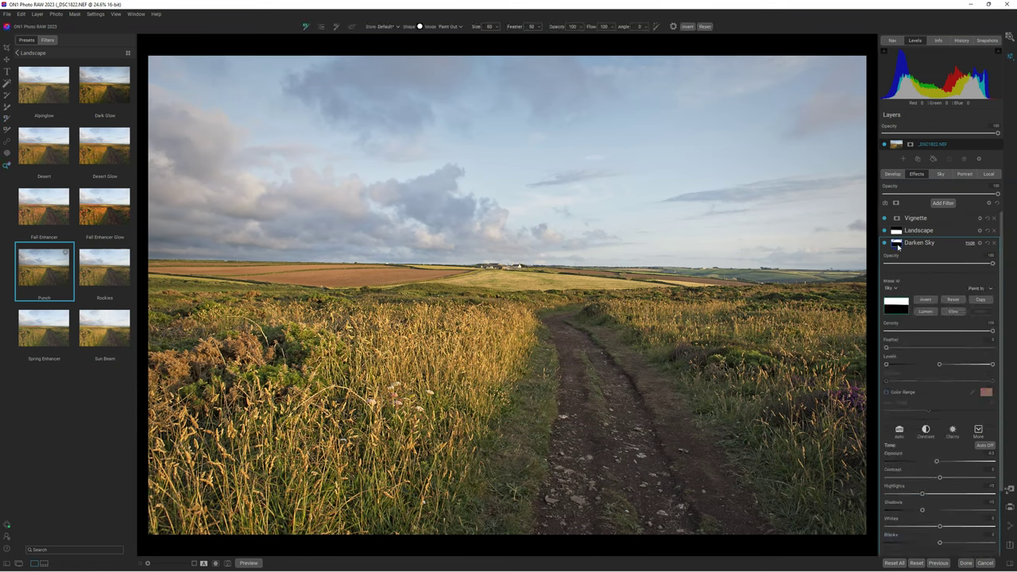
pyautogui.click(892, 290)
pyautogui.click(954, 311)
pyautogui.click(951, 311)
pyautogui.click(895, 288)
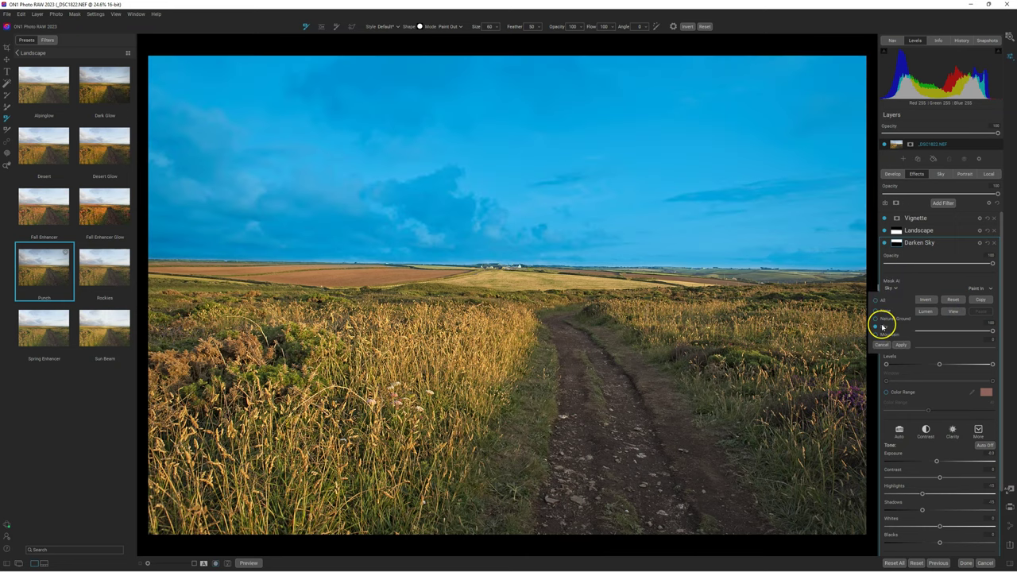
pyautogui.click(906, 277)
pyautogui.click(924, 248)
pyautogui.click(922, 243)
# Apply the Punch preset to the cliff photo and show its filter list
pyautogui.click(949, 275)
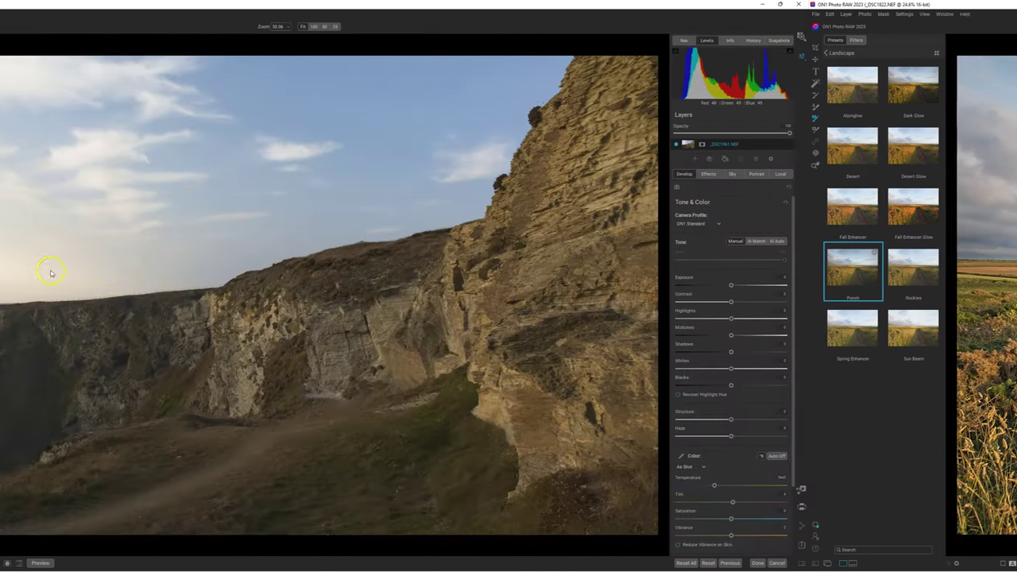
pyautogui.click(47, 273)
pyautogui.click(915, 174)
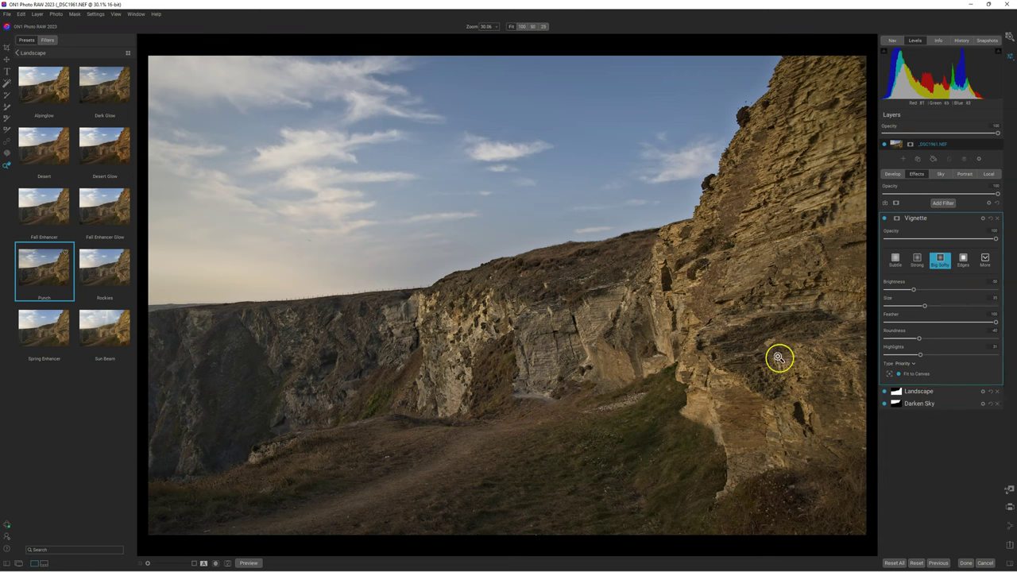
# Inspect the Landscape filter's ground mask on the cliff photo
pyautogui.moveTo(915, 390); pyautogui.dragTo(915, 393)
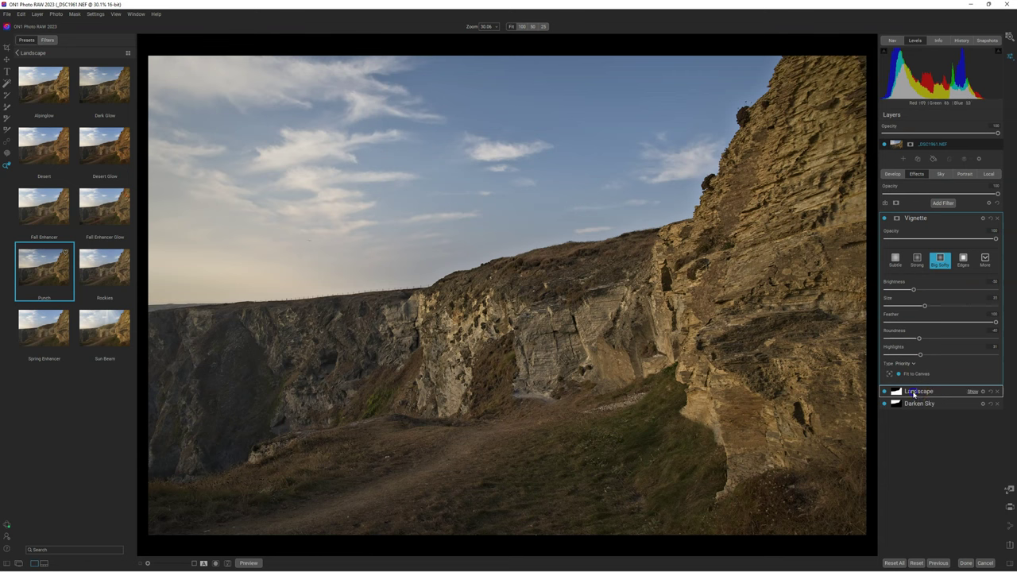
pyautogui.click(914, 396)
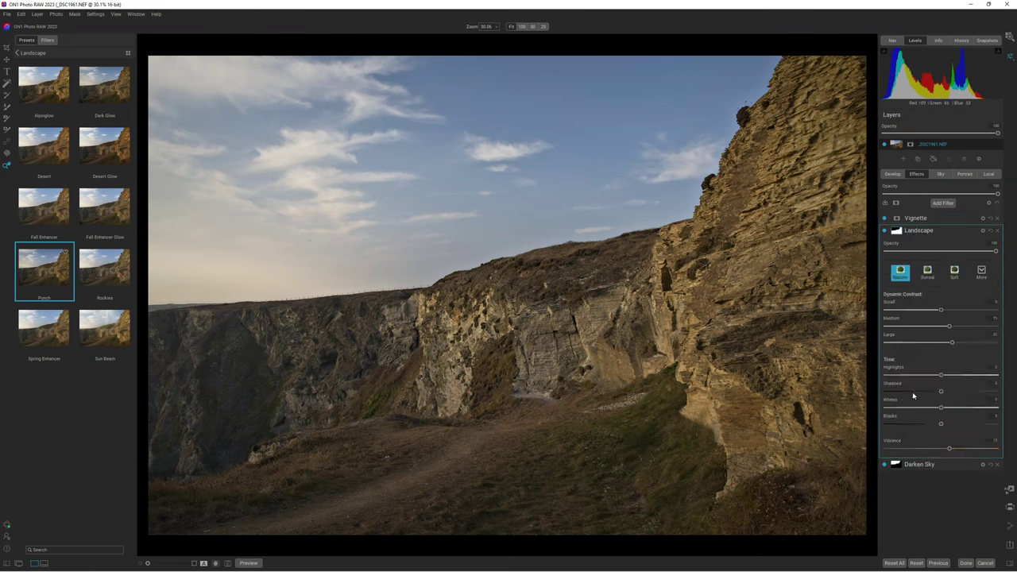
pyautogui.moveTo(901, 235)
pyautogui.mouseDown()
pyautogui.moveTo(912, 232)
pyautogui.moveTo(898, 230)
pyautogui.mouseUp()
pyautogui.click(896, 230)
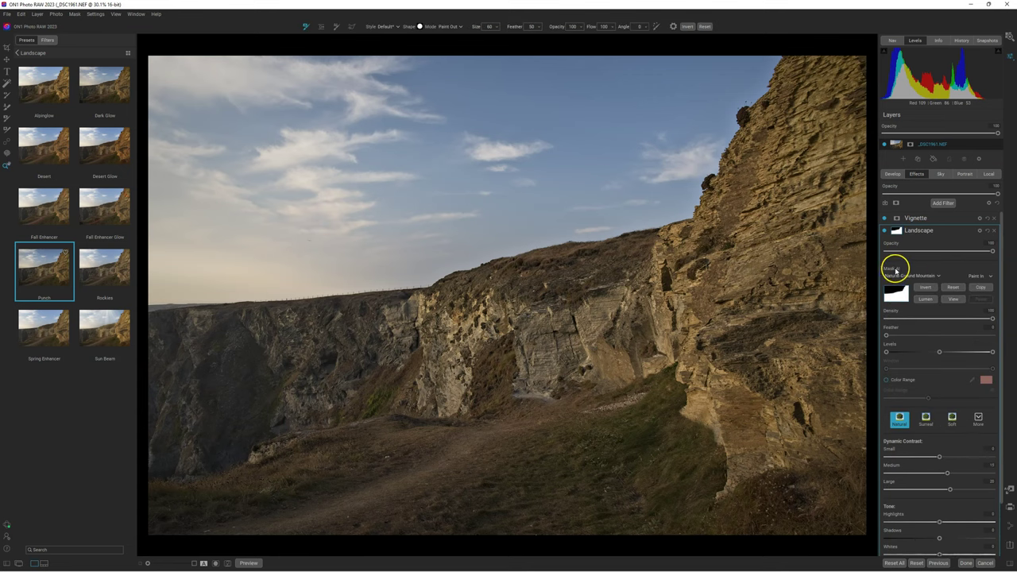
pyautogui.click(955, 299)
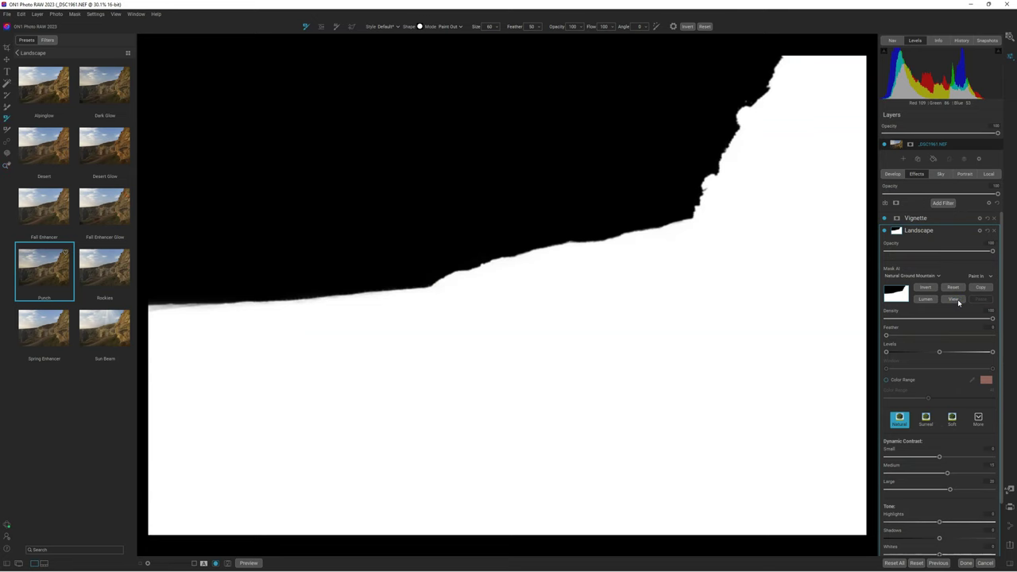
pyautogui.click(959, 299)
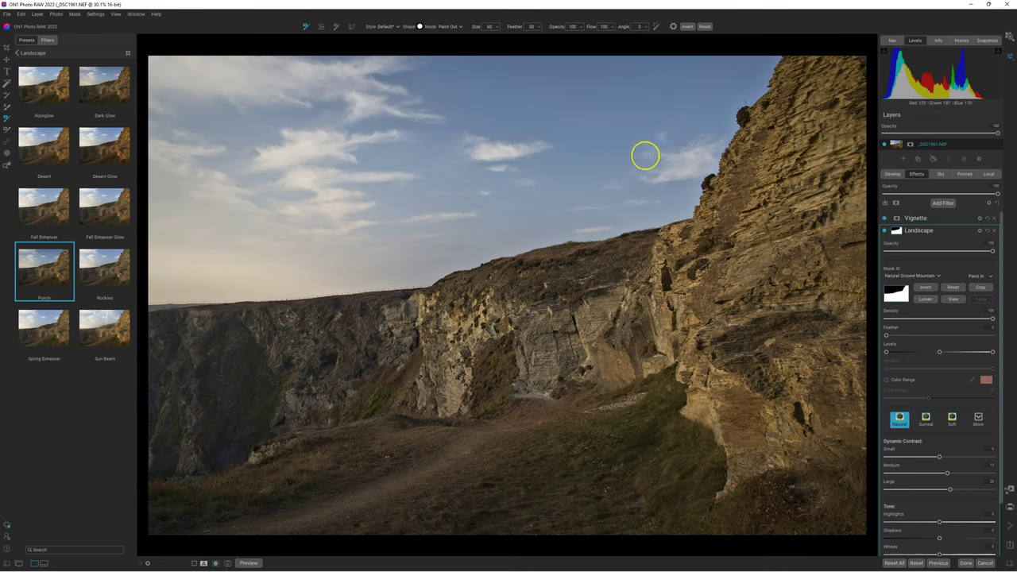
# Check the Darken Sky sky mask and toggle the Landscape and Darken Sky filters to compare
pyautogui.scroll(-2, 938, 258)
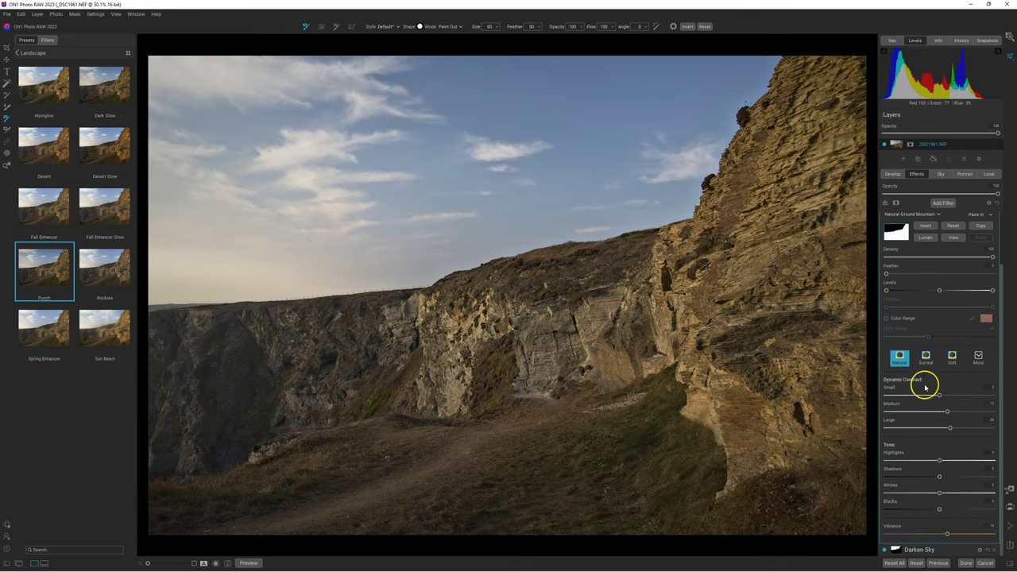
pyautogui.click(919, 550)
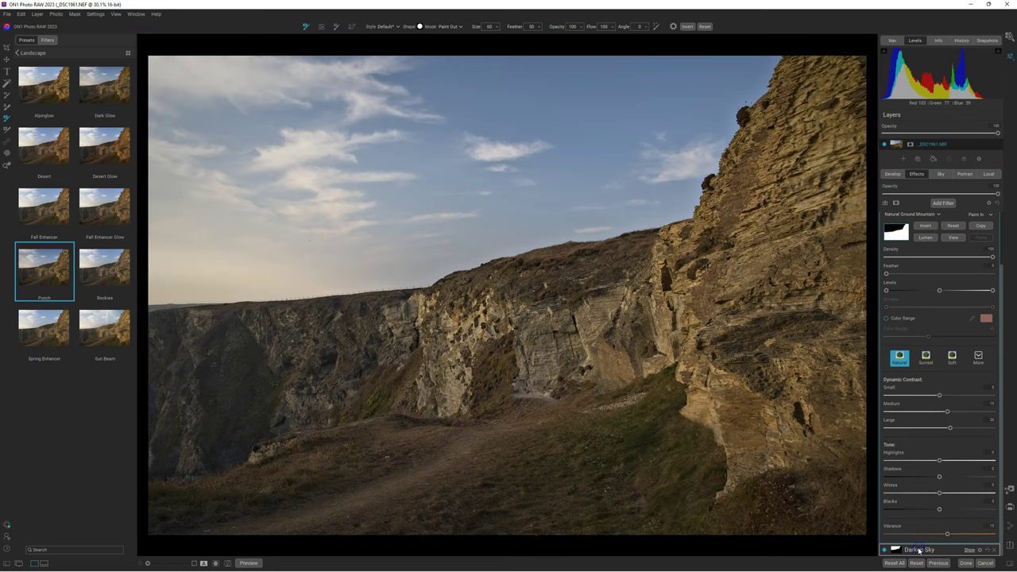
pyautogui.click(914, 549)
pyautogui.click(953, 310)
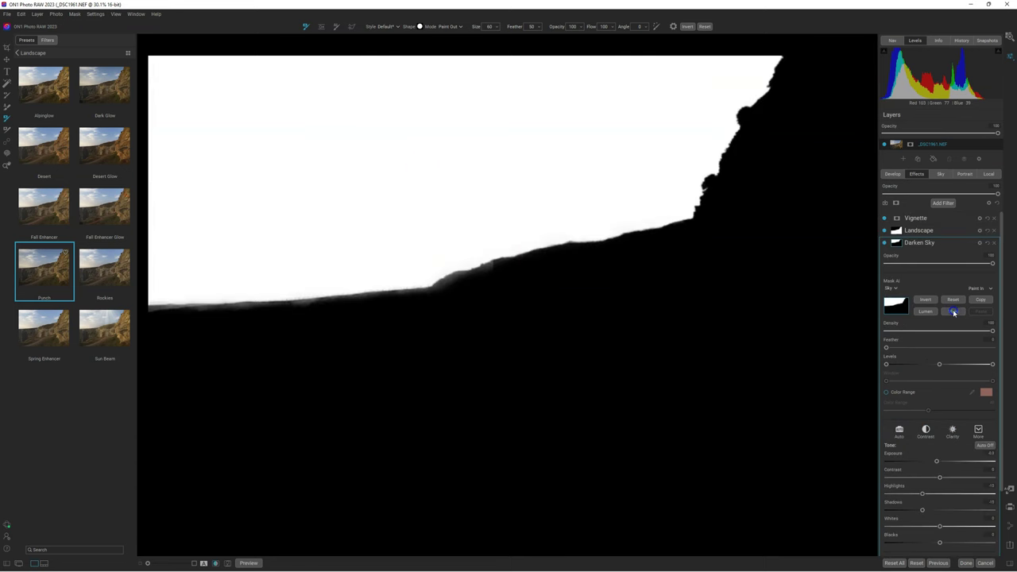
pyautogui.click(953, 311)
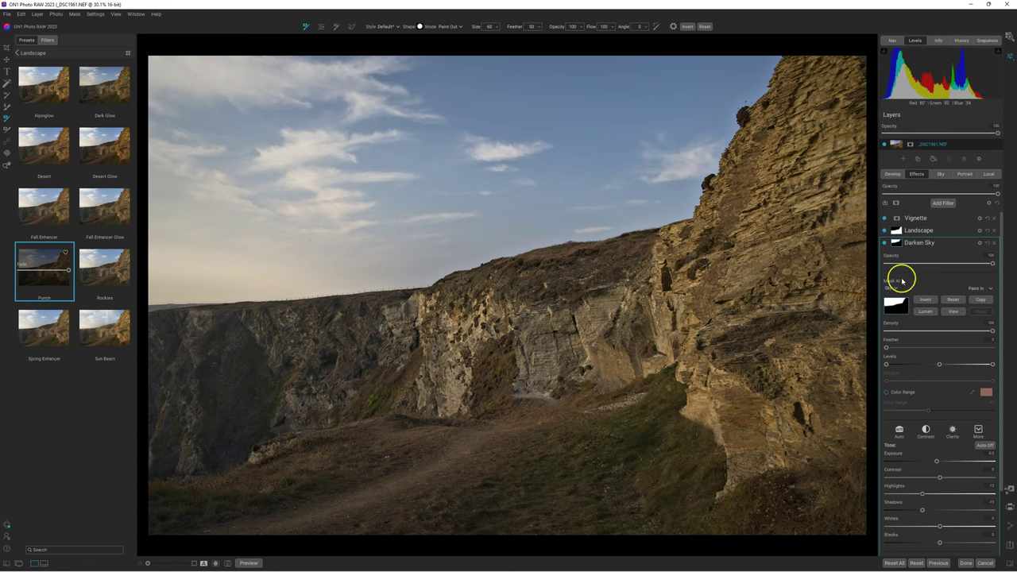
pyautogui.click(885, 232)
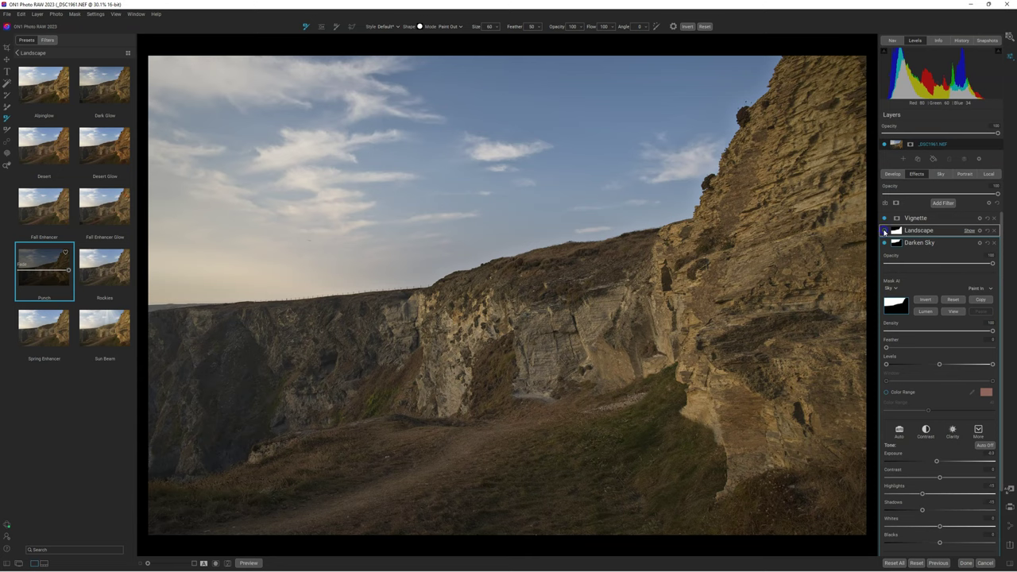
pyautogui.click(885, 243)
pyautogui.click(885, 244)
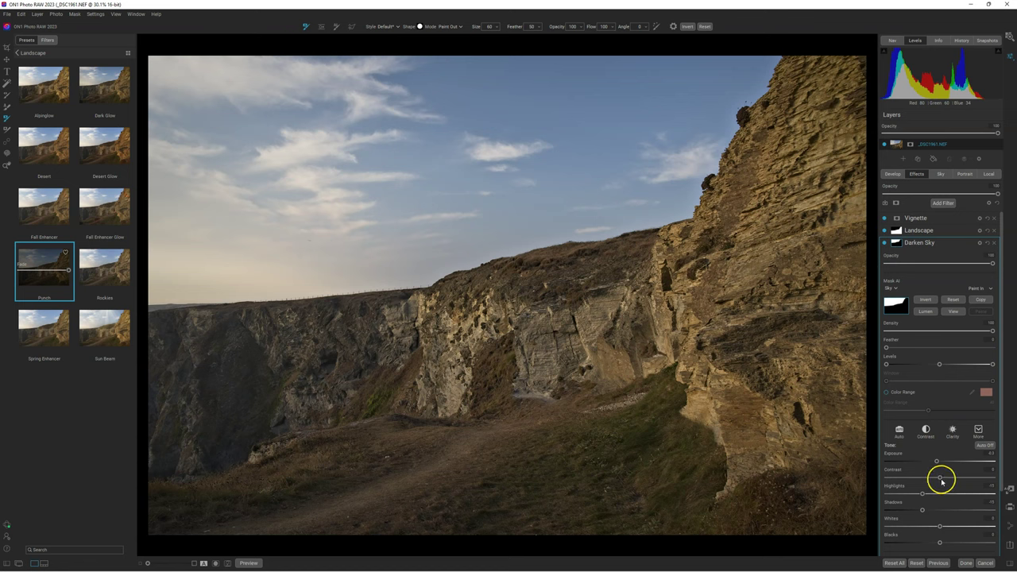
# Raise Darken Sky exposure, ease Compression slightly and pull Highlights down to brighten the sky
pyautogui.scroll(-3, 940, 480)
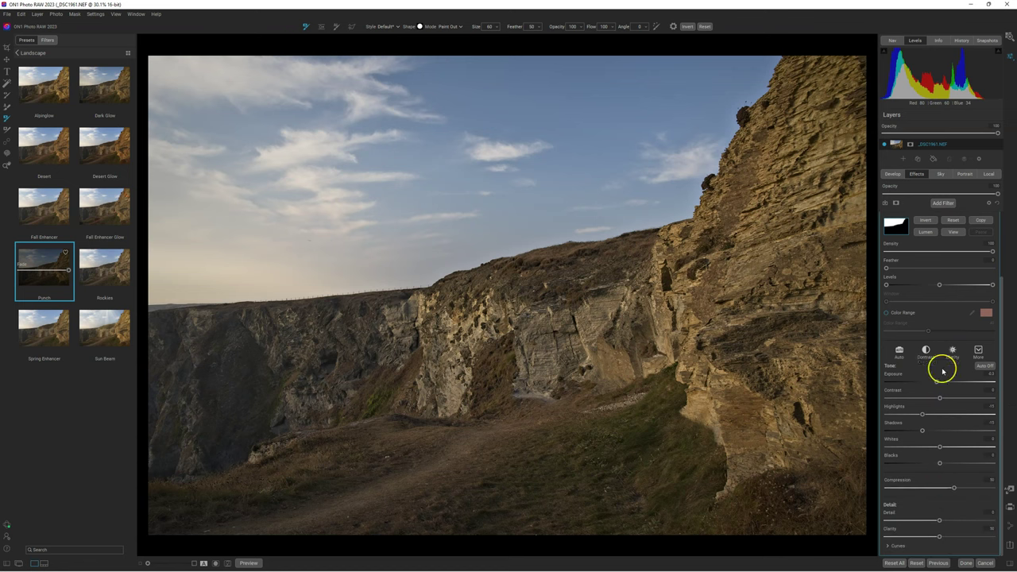
pyautogui.moveTo(937, 382)
pyautogui.mouseDown()
pyautogui.moveTo(947, 382)
pyautogui.moveTo(934, 382)
pyautogui.mouseUp()
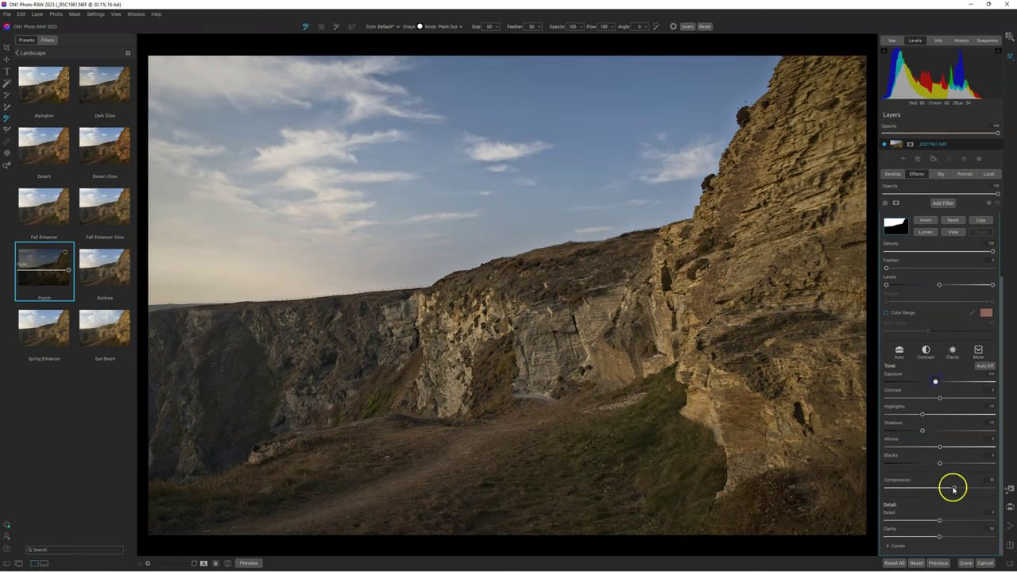
pyautogui.moveTo(953, 488)
pyautogui.mouseDown()
pyautogui.moveTo(931, 486)
pyautogui.moveTo(950, 489)
pyautogui.mouseUp()
pyautogui.click(924, 415)
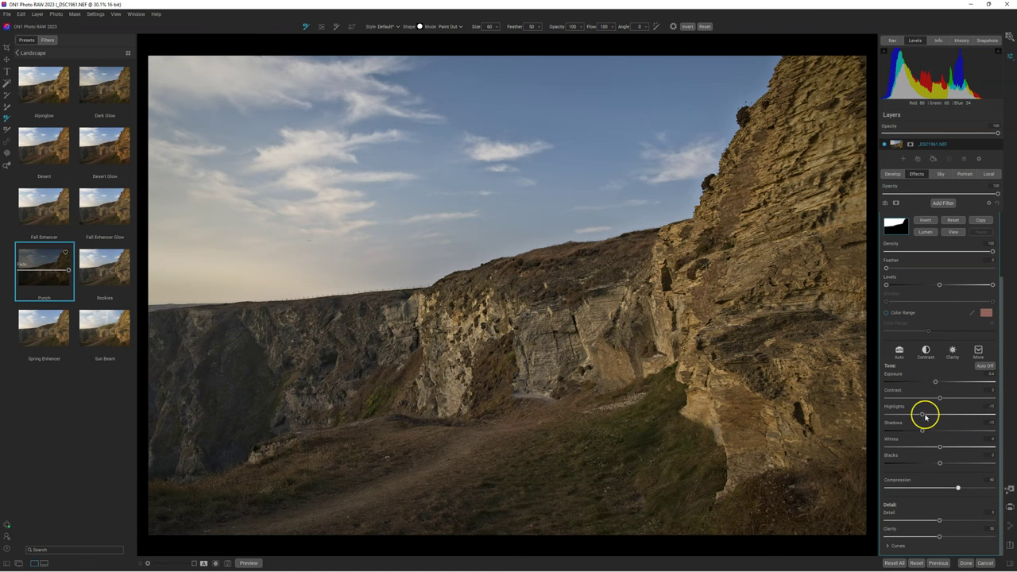
pyautogui.moveTo(923, 415)
pyautogui.mouseDown()
pyautogui.moveTo(893, 415)
pyautogui.moveTo(918, 416)
pyautogui.moveTo(904, 415)
pyautogui.mouseUp()
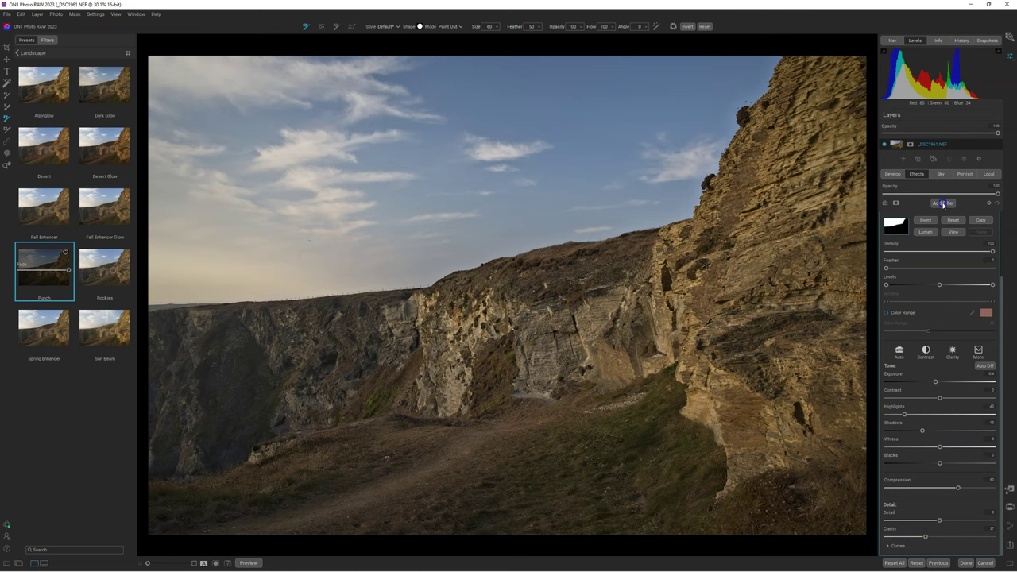
# Add a Curves filter from the Filters browser and bring up its mask settings
pyautogui.click(944, 203)
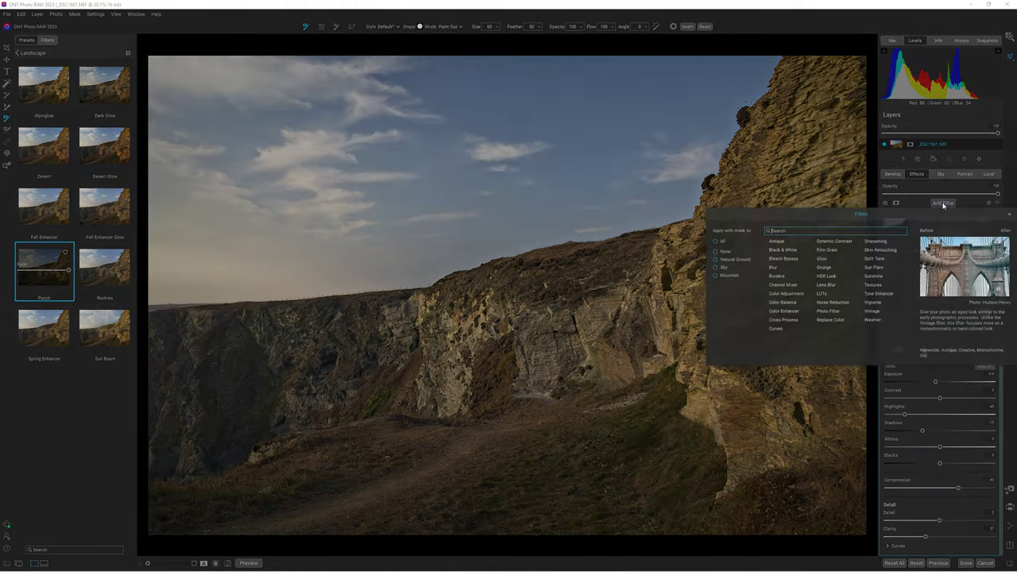
pyautogui.click(779, 328)
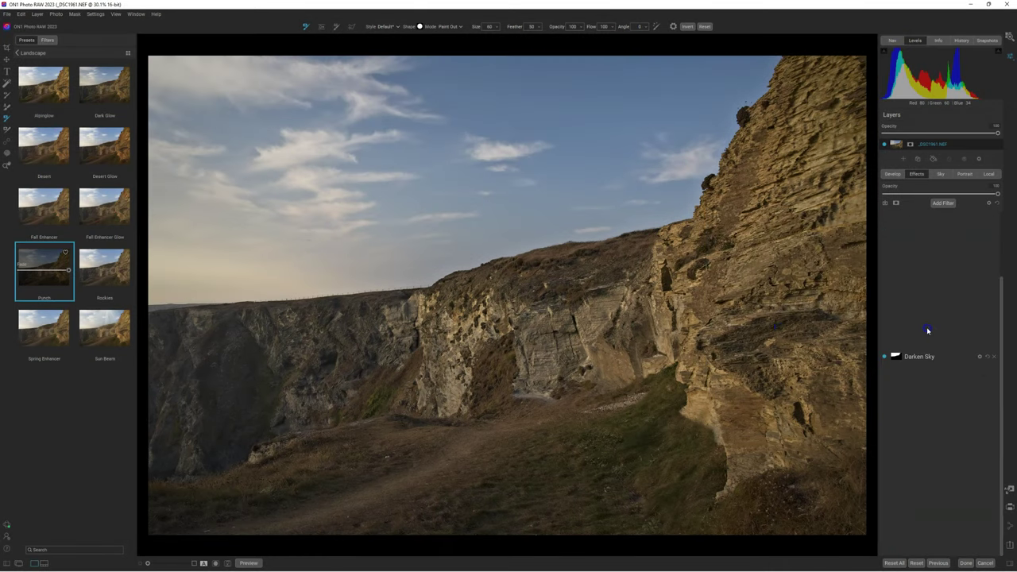
pyautogui.click(965, 390)
pyautogui.click(899, 246)
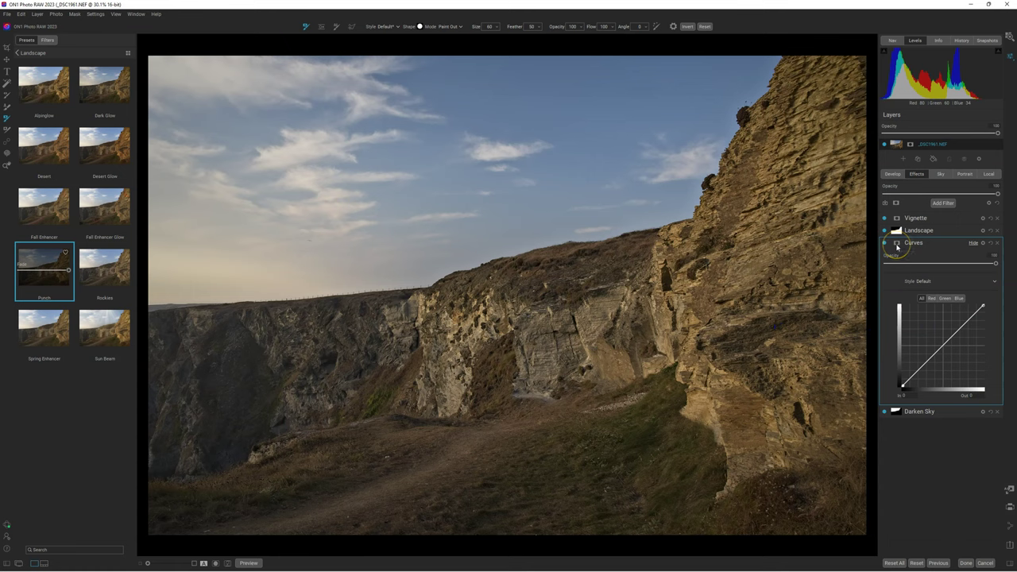
pyautogui.click(898, 247)
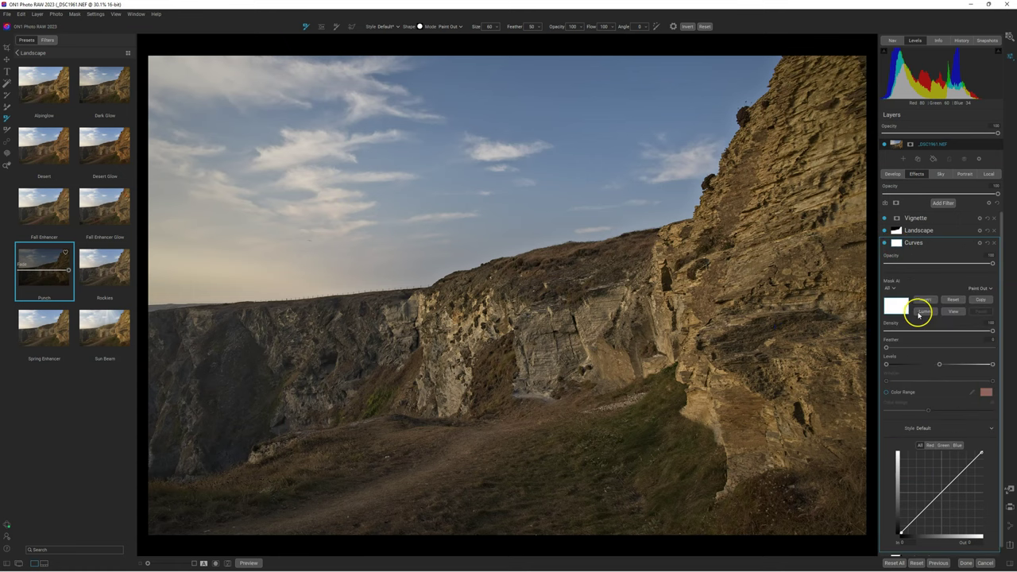
# AI-mask the Curves filter to Natural Ground and Mountain with the mask mode set to Paint In
pyautogui.click(891, 288)
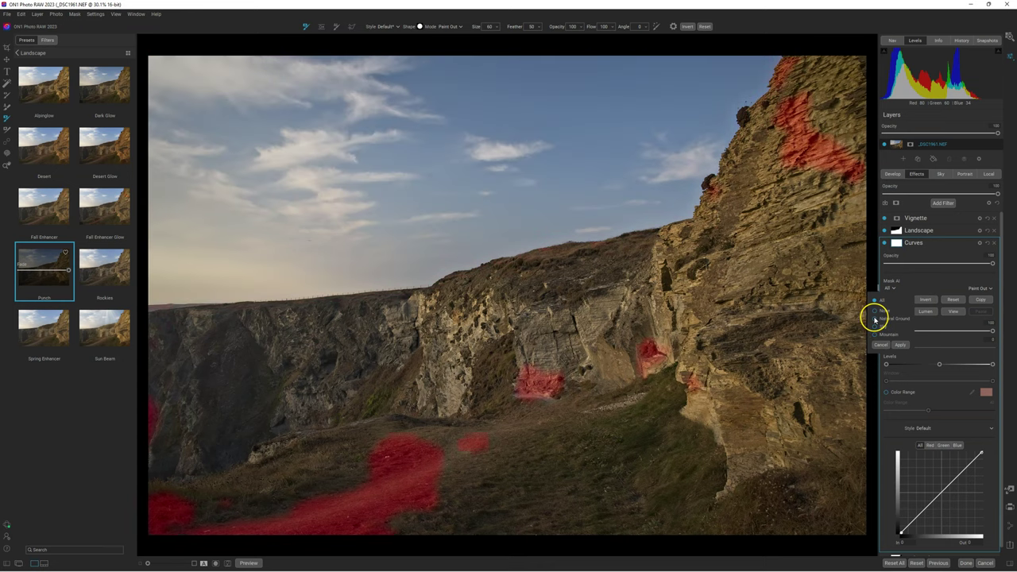
pyautogui.click(876, 319)
pyautogui.click(874, 335)
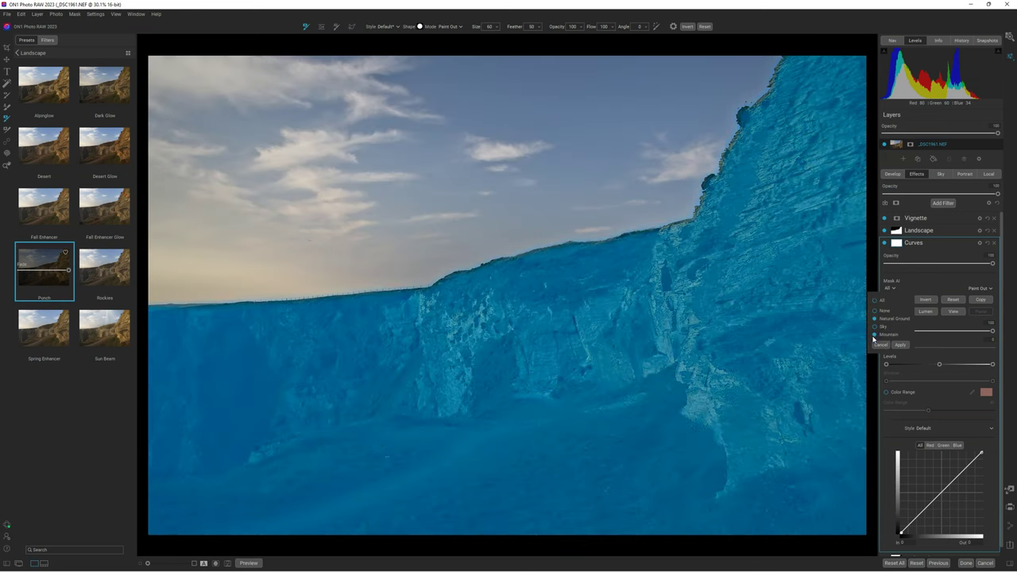
pyautogui.click(904, 344)
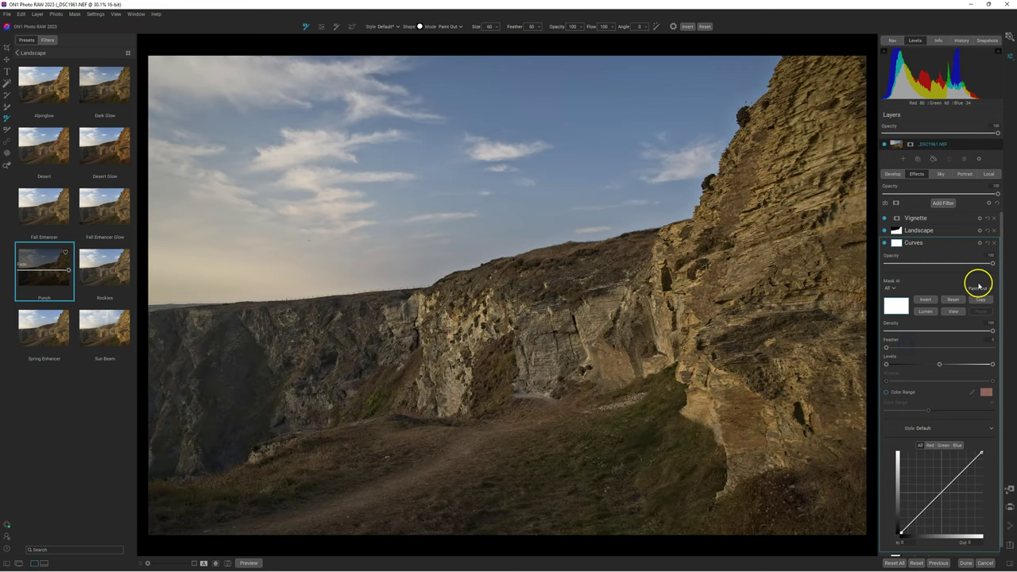
pyautogui.click(981, 300)
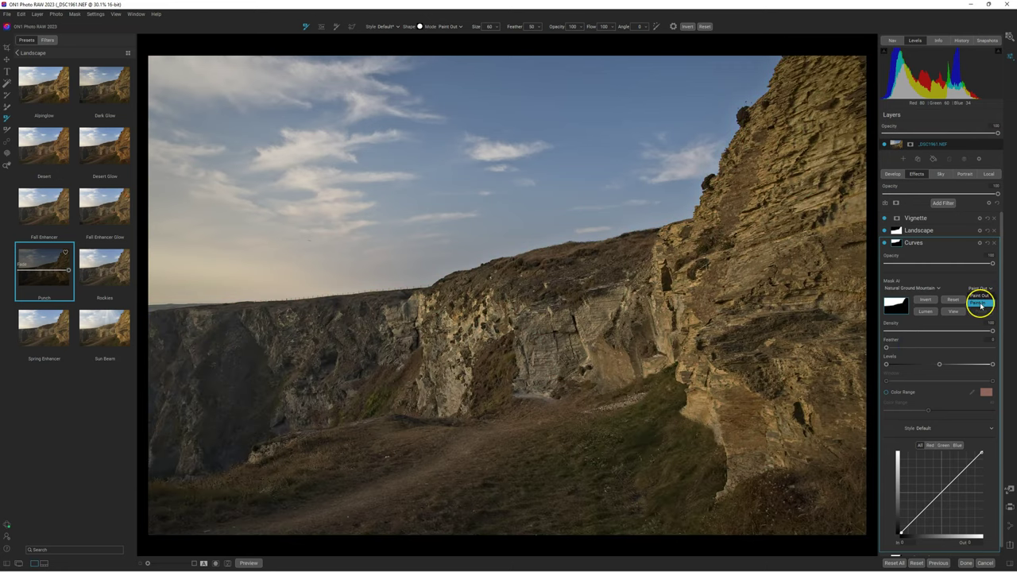
pyautogui.click(898, 312)
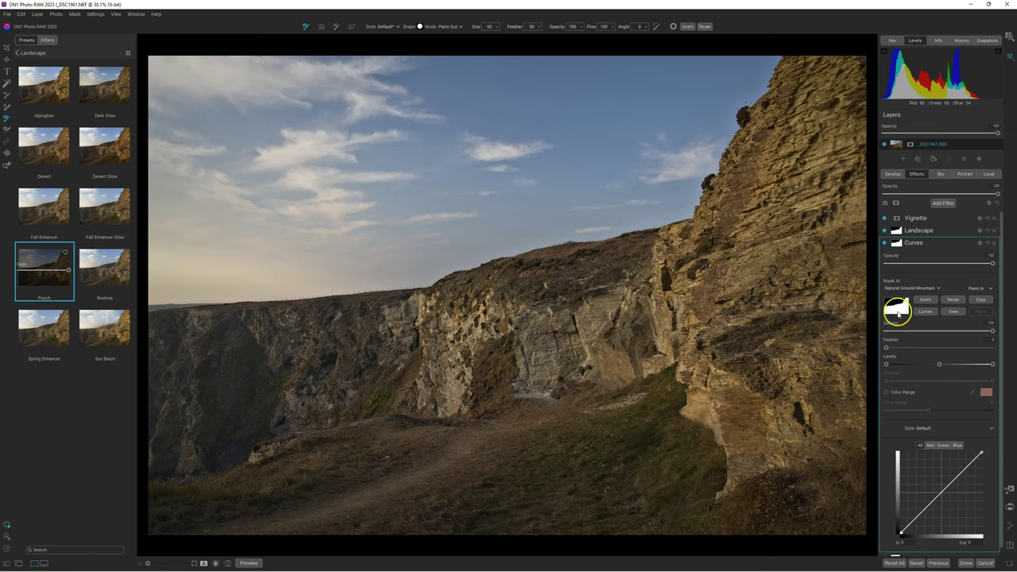
# Lift a curve midpoint to In 119, Out 138, toggling Curves off and on to compare
pyautogui.click(941, 492)
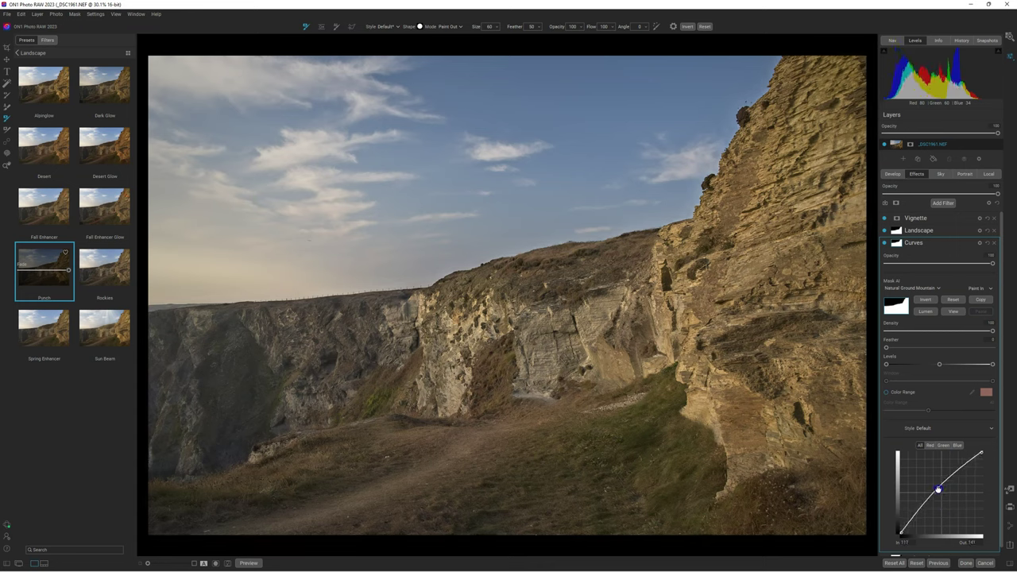
pyautogui.moveTo(940, 493); pyautogui.dragTo(939, 489)
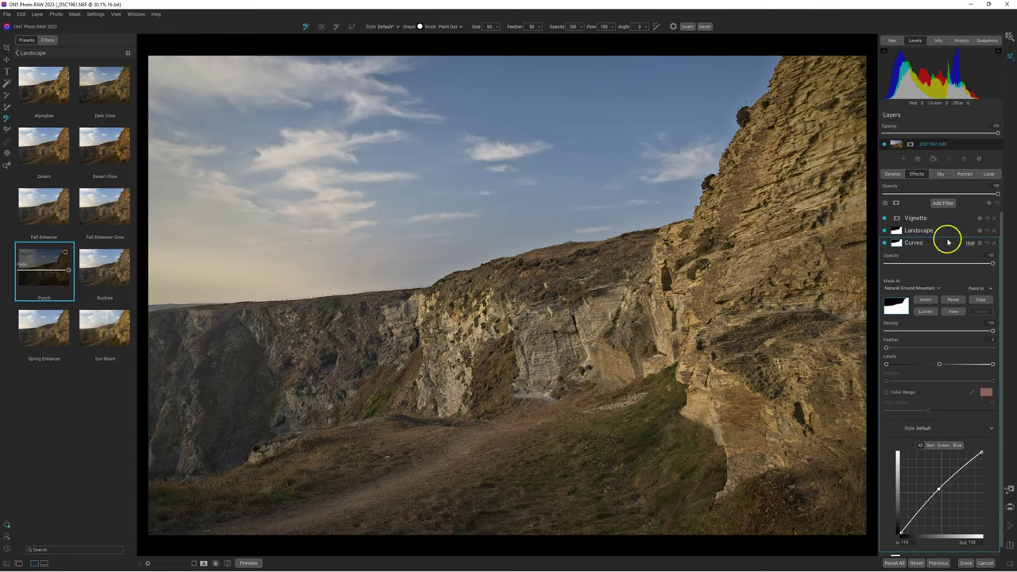
pyautogui.click(883, 243)
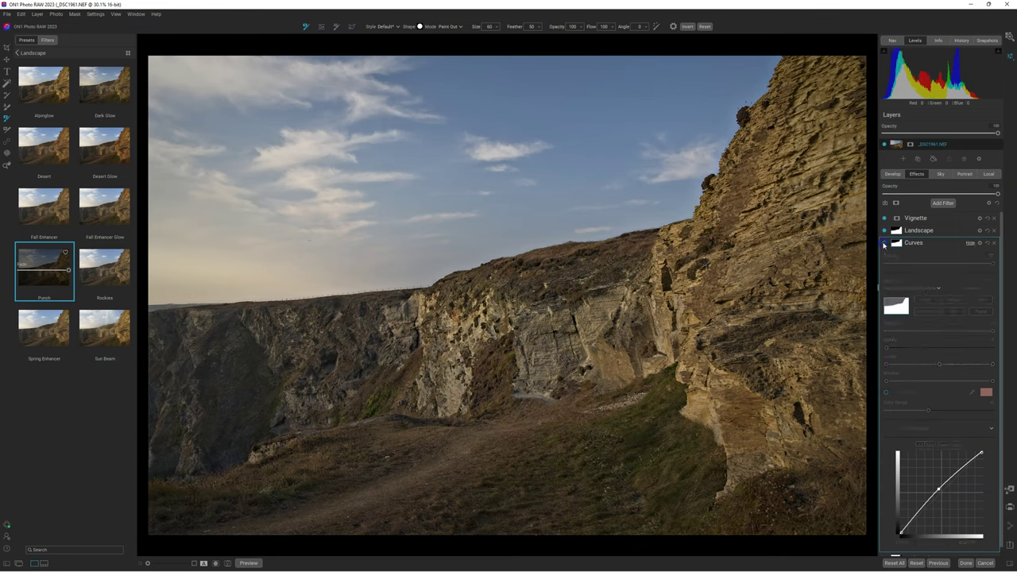
pyautogui.click(884, 244)
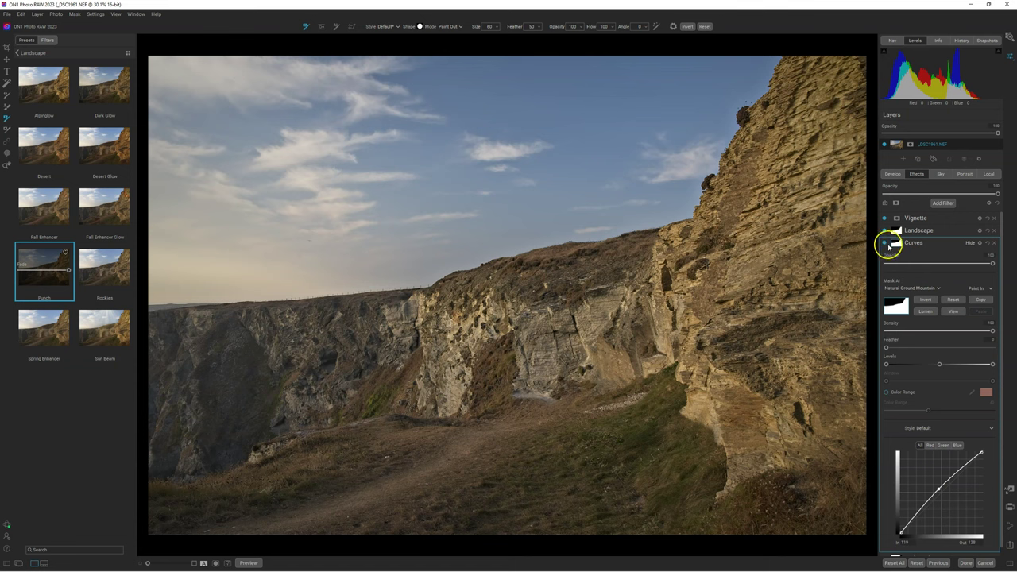
pyautogui.click(920, 244)
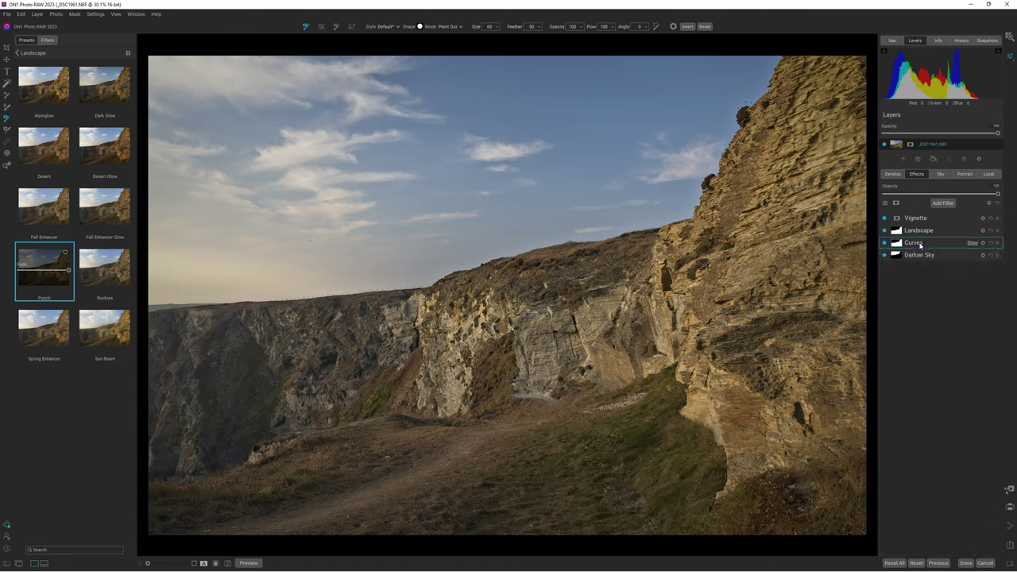
# Add and name a new custom category in the Extras Manager's Presets tab, then close it
pyautogui.click(5, 14)
pyautogui.click(38, 96)
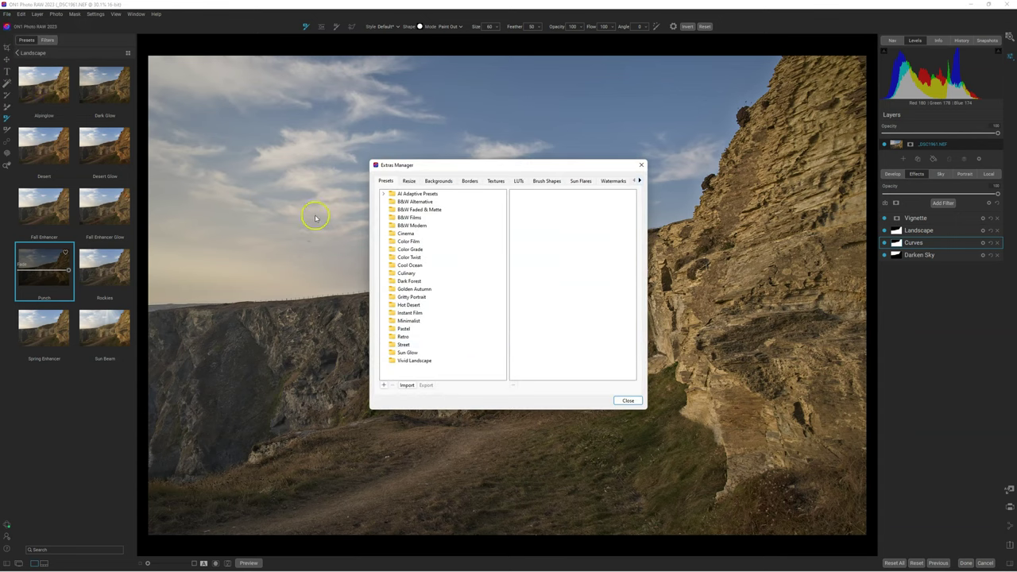
pyautogui.click(385, 385)
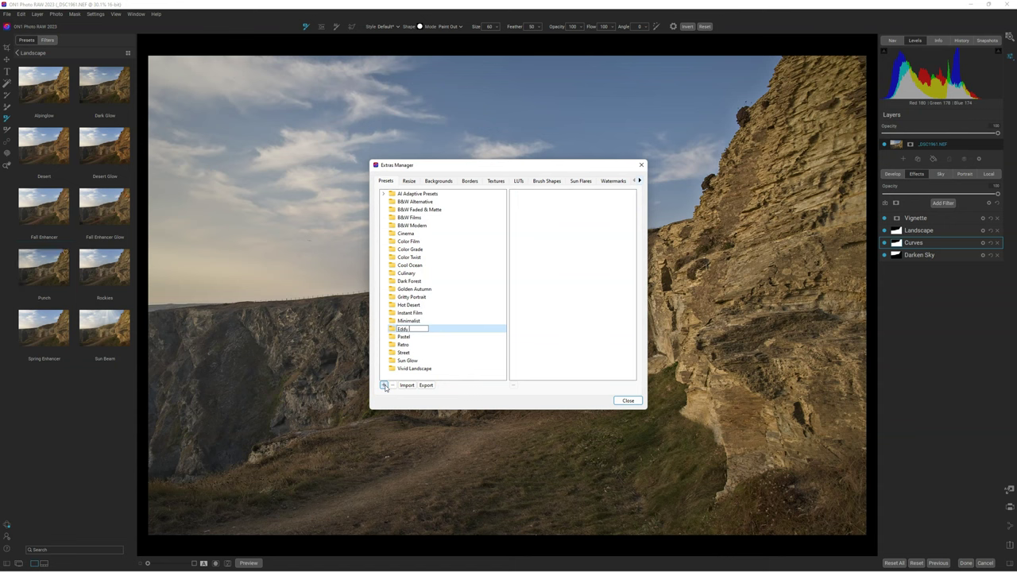
pyautogui.click(628, 400)
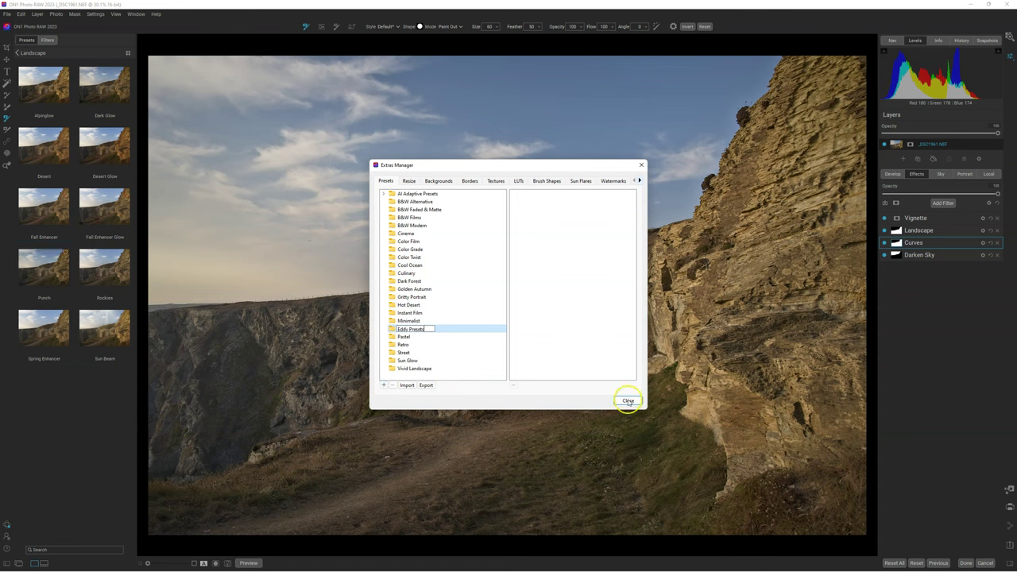
pyautogui.click(510, 397)
pyautogui.click(628, 401)
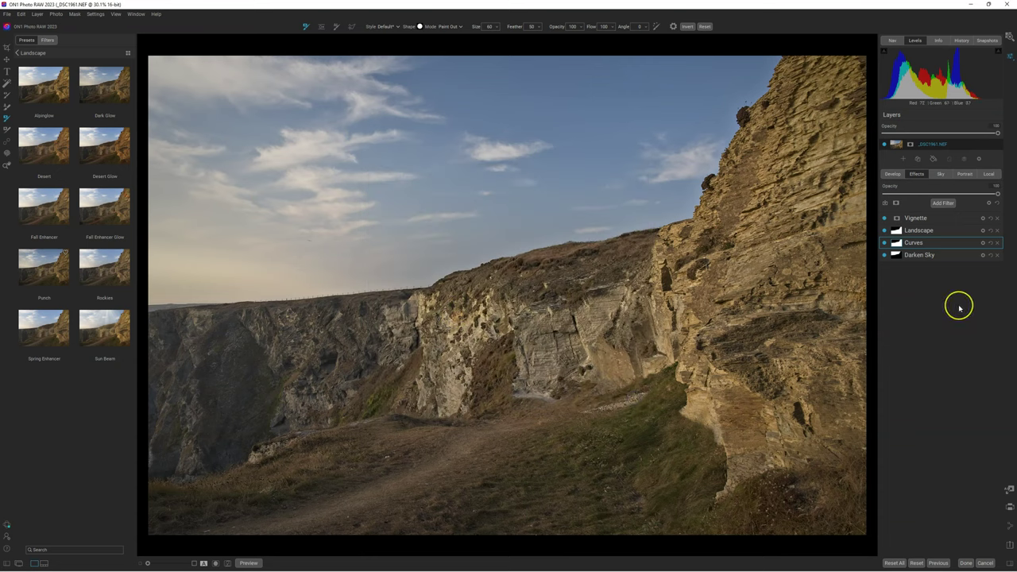
# Begin saving the current edits as a preset filed under the new personal category
pyautogui.click(95, 15)
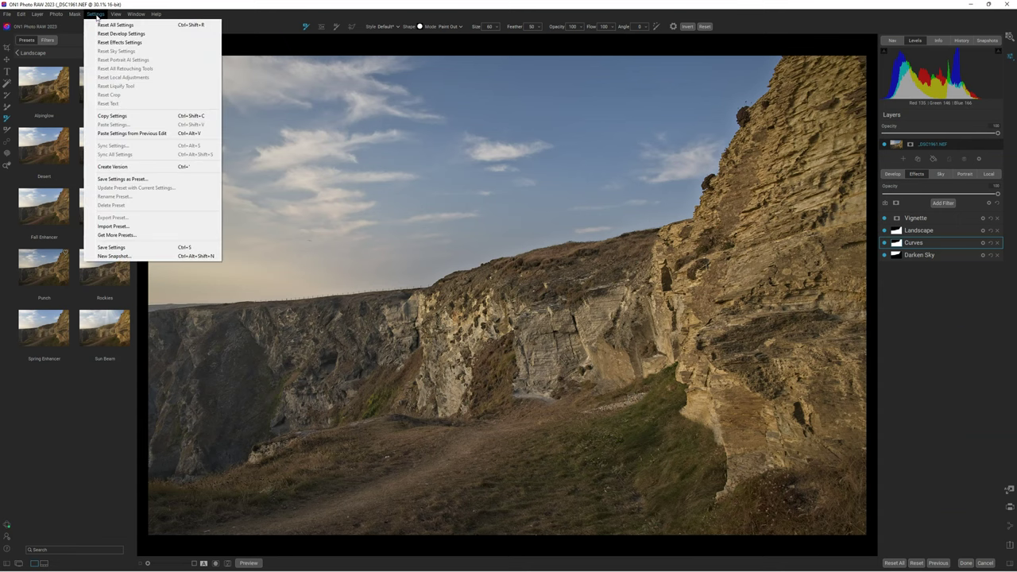
pyautogui.click(134, 181)
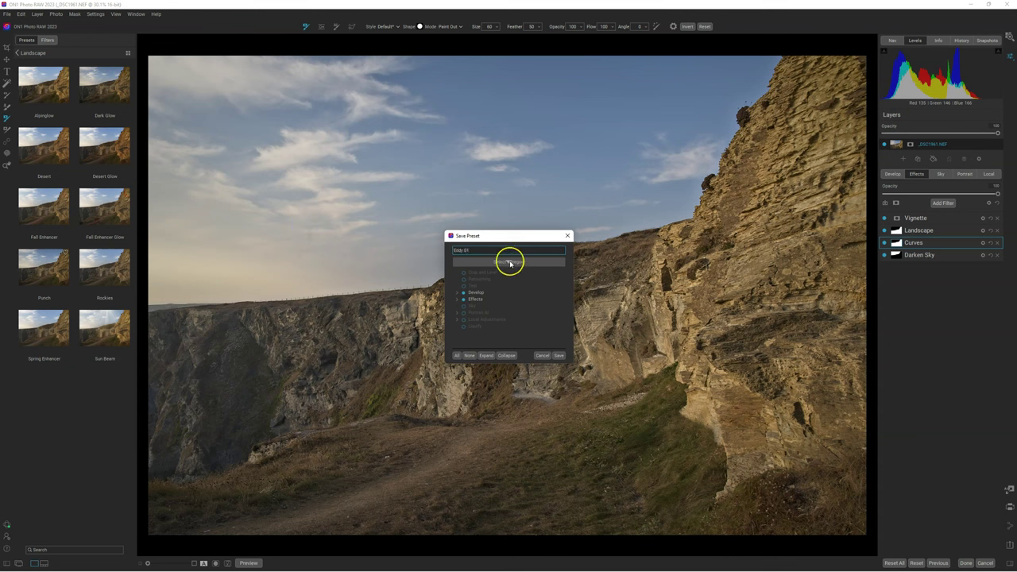
pyautogui.click(510, 262)
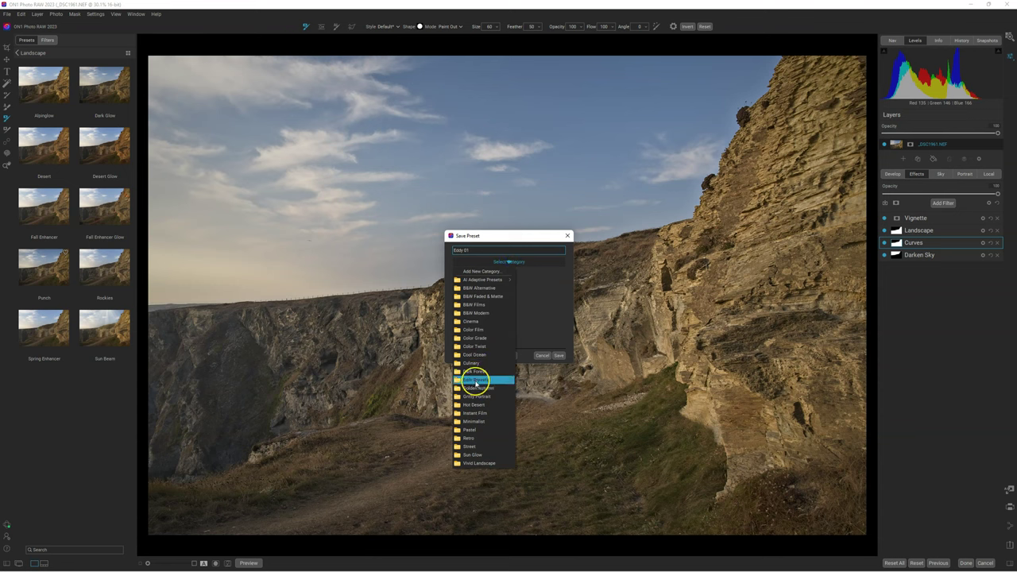
pyautogui.click(476, 380)
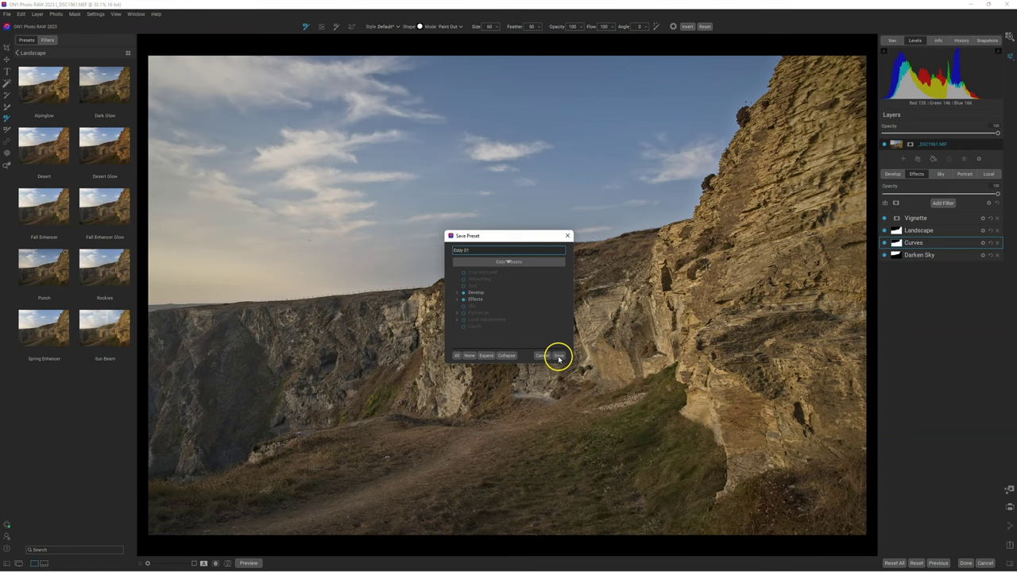